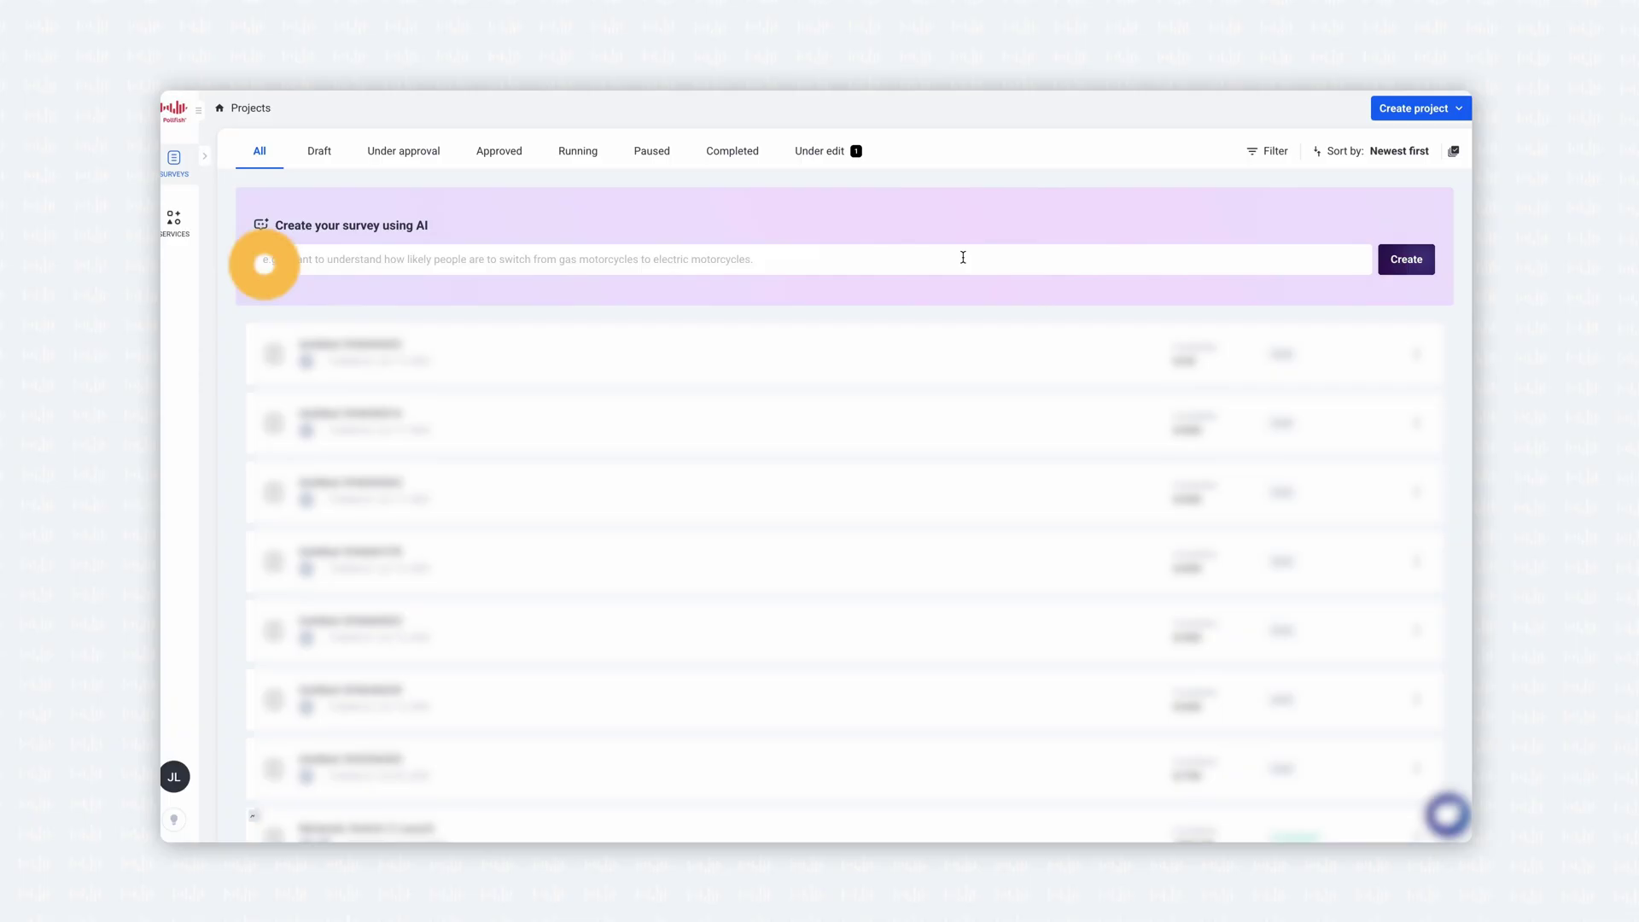
type("I want to understand what kind of pets people have and how they decided where to get them")
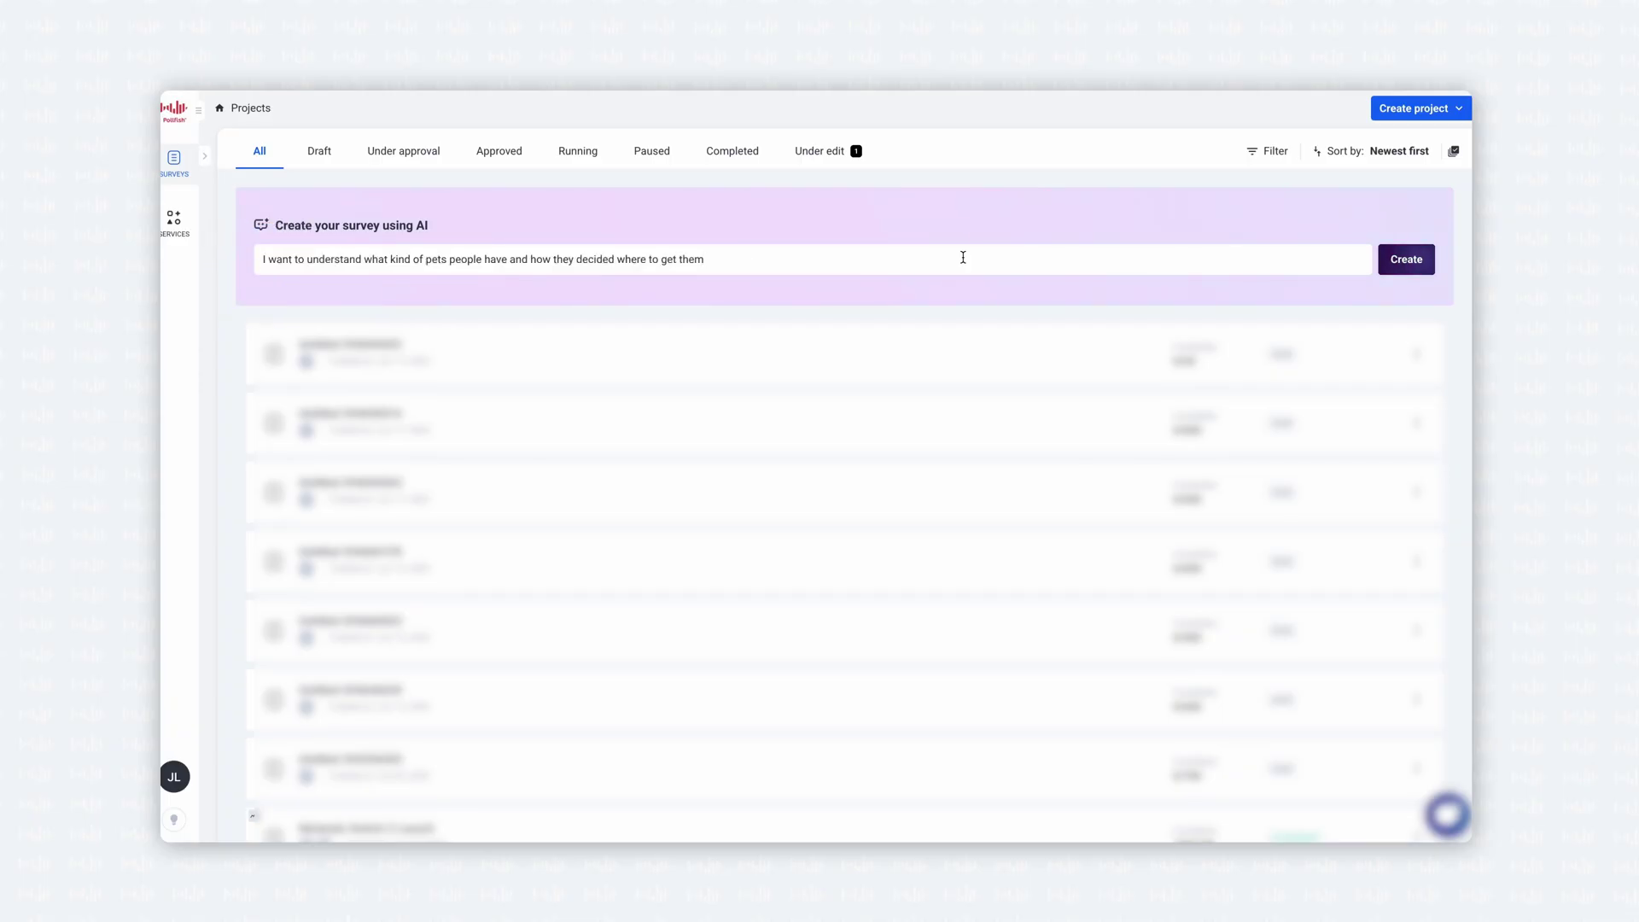
- Generate an AI survey from the pet-ownership prompt, buying responses from the Pollfish audience
left_click(1463, 110)
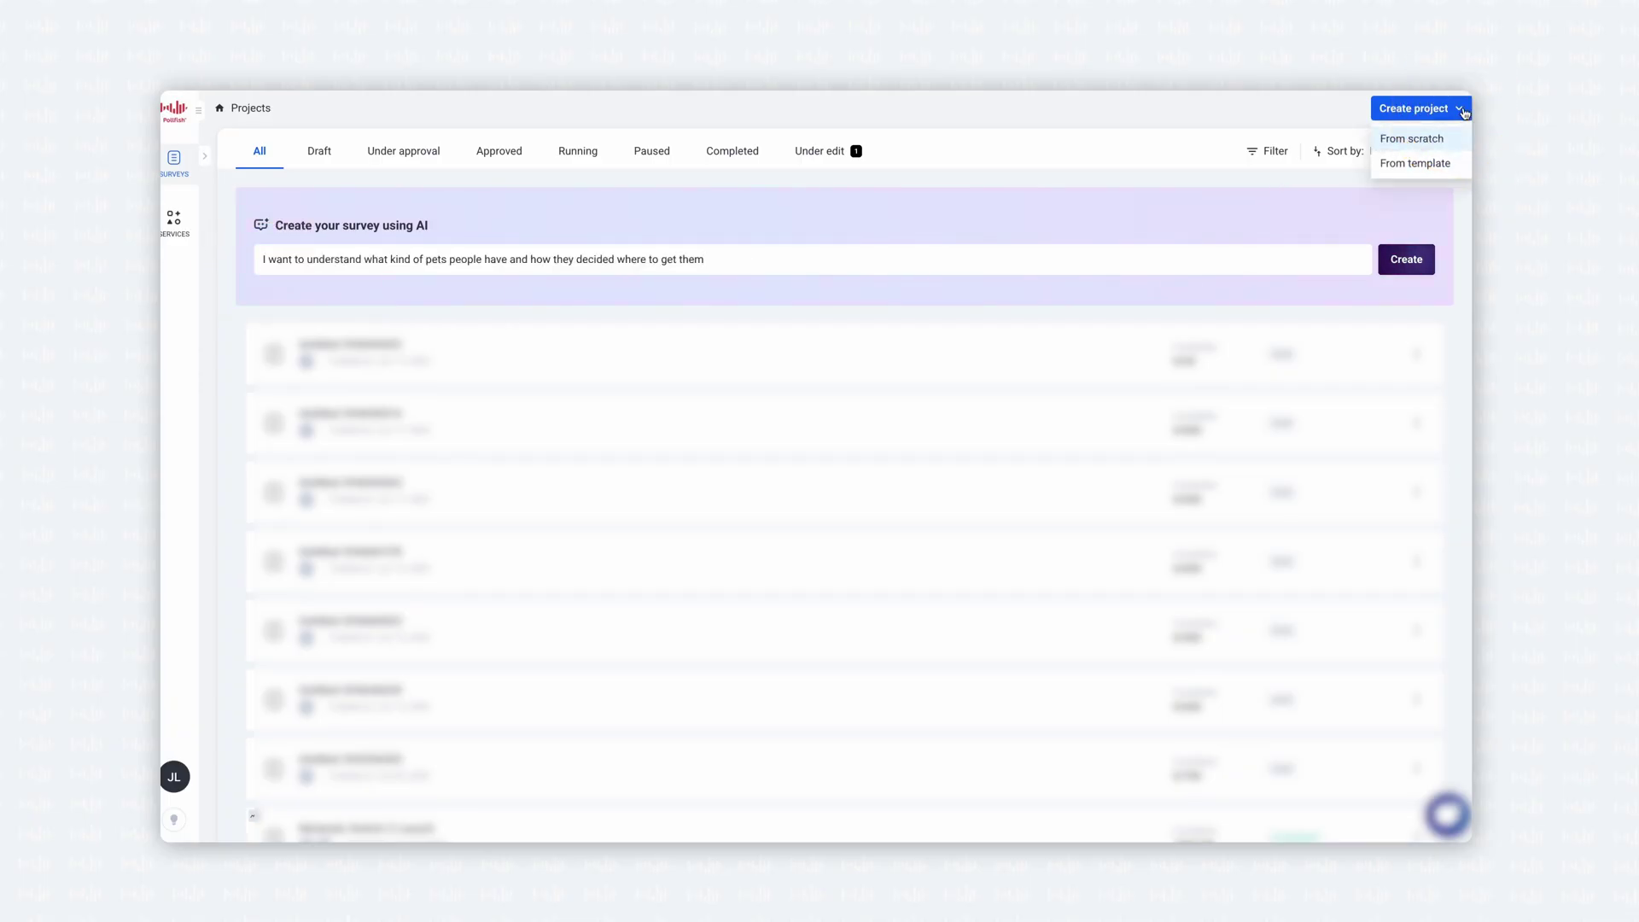
left_click(1407, 258)
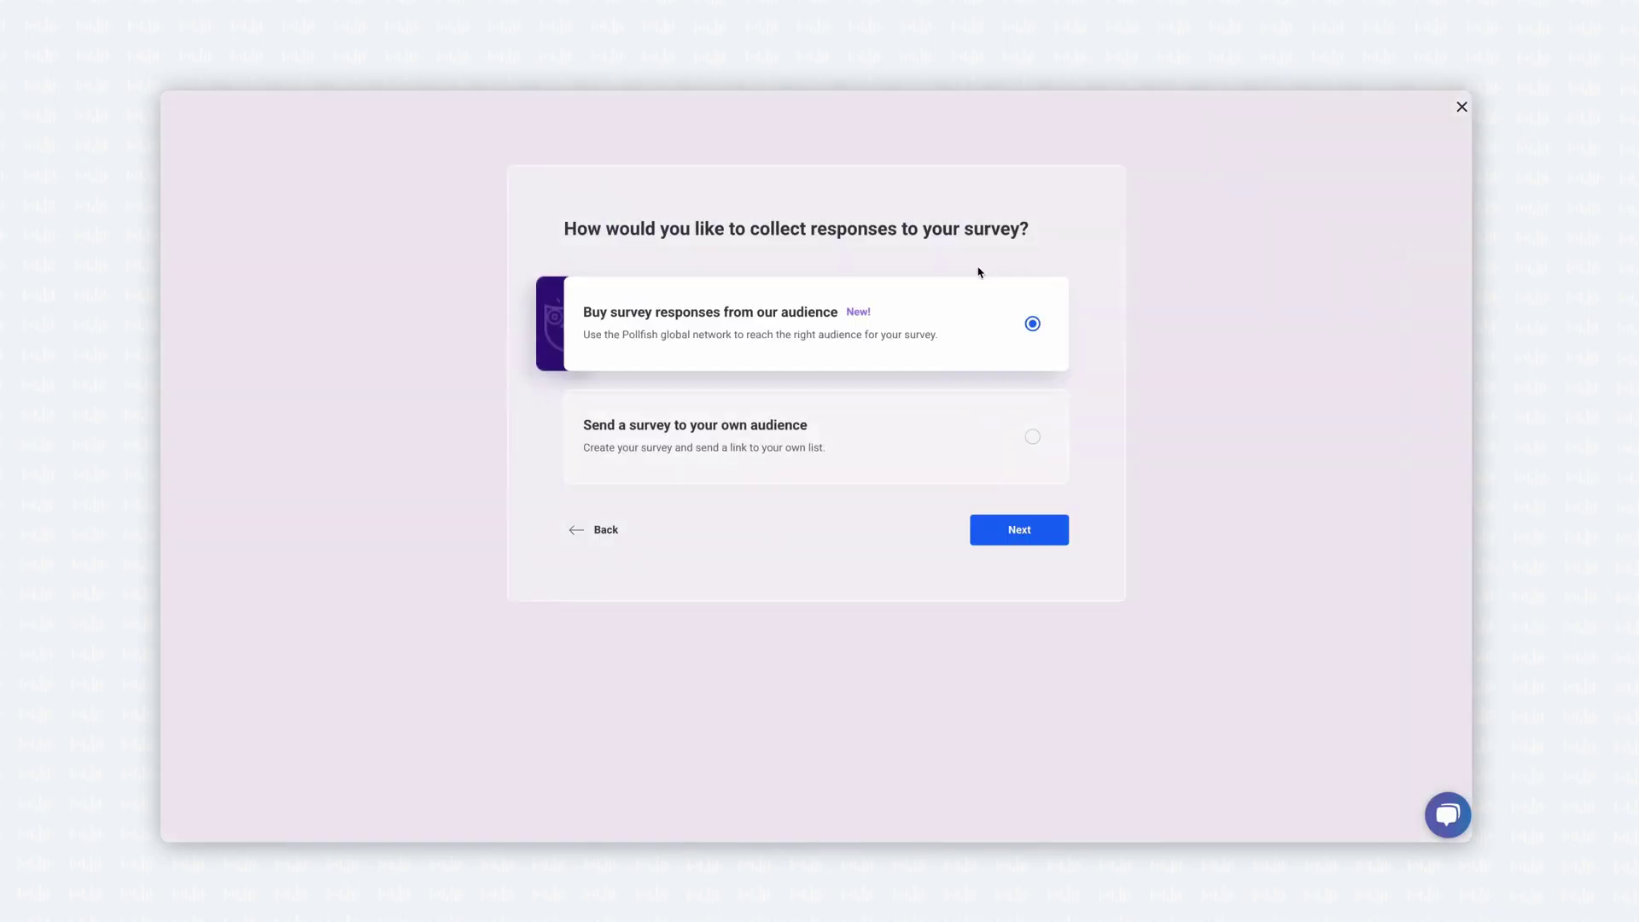
left_click(1037, 525)
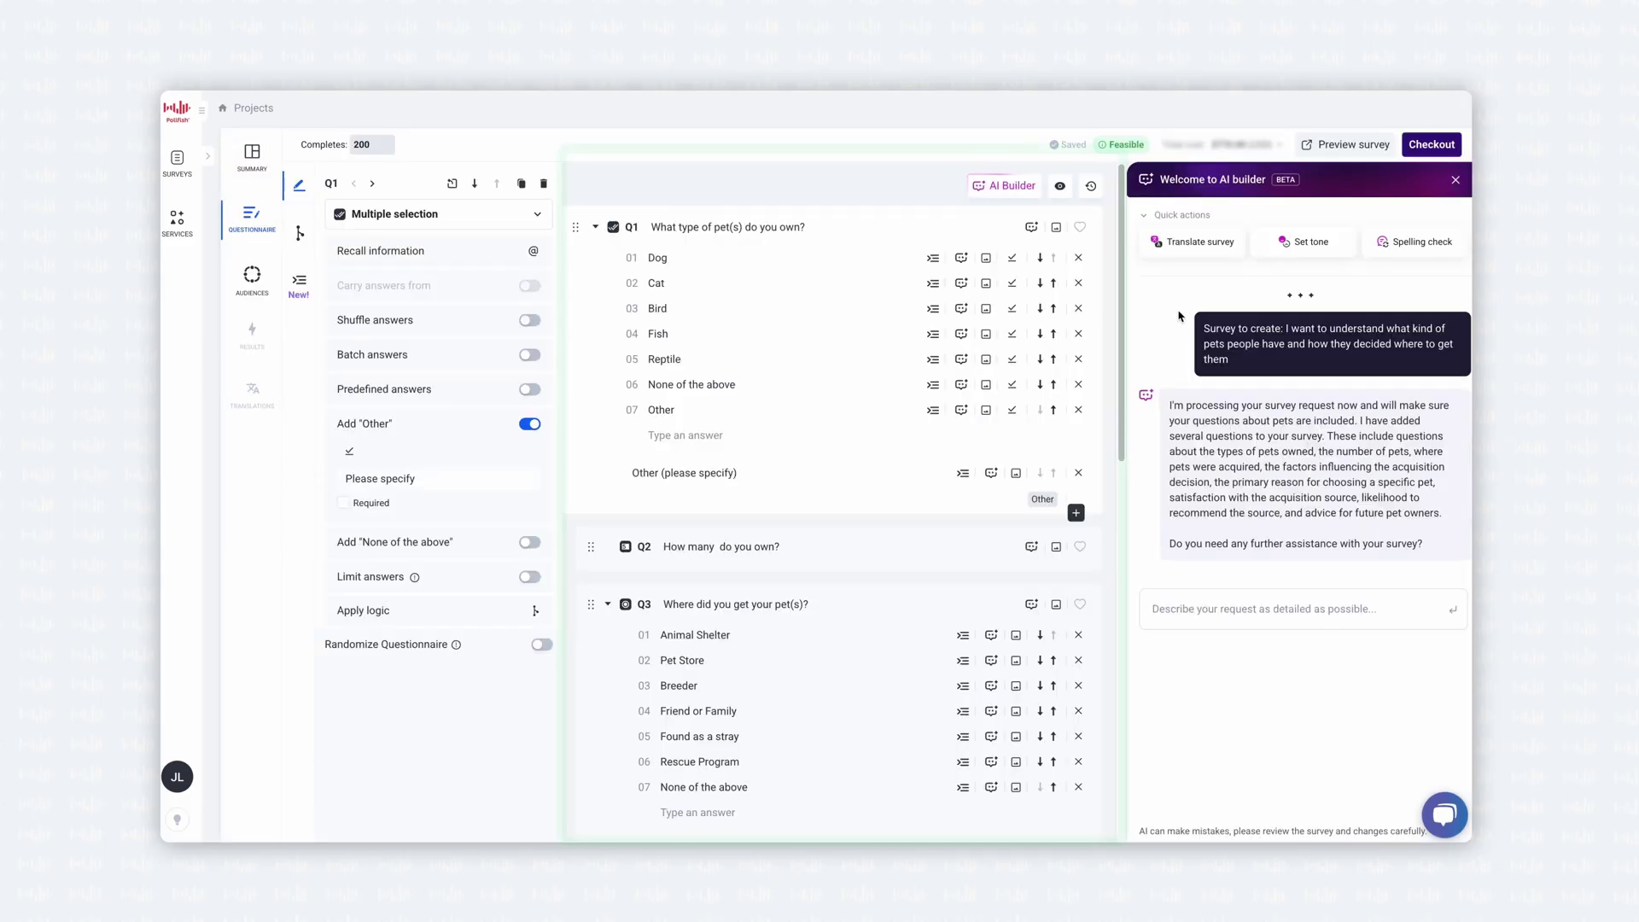
scroll(880, 384, "down", 1)
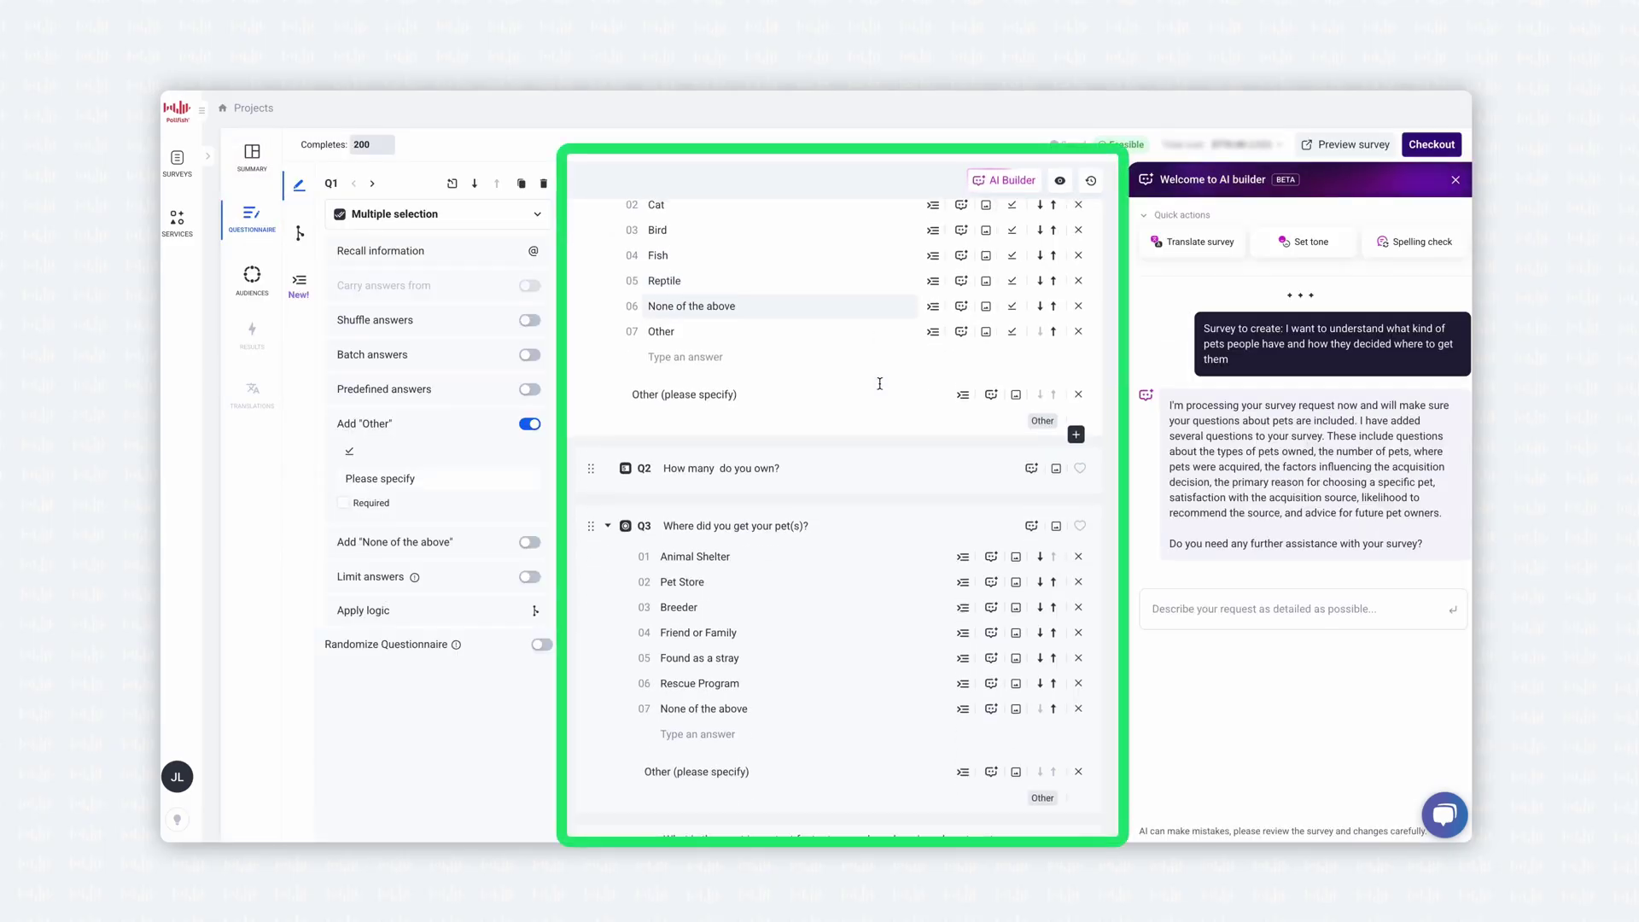
scroll(880, 383, "down", 5)
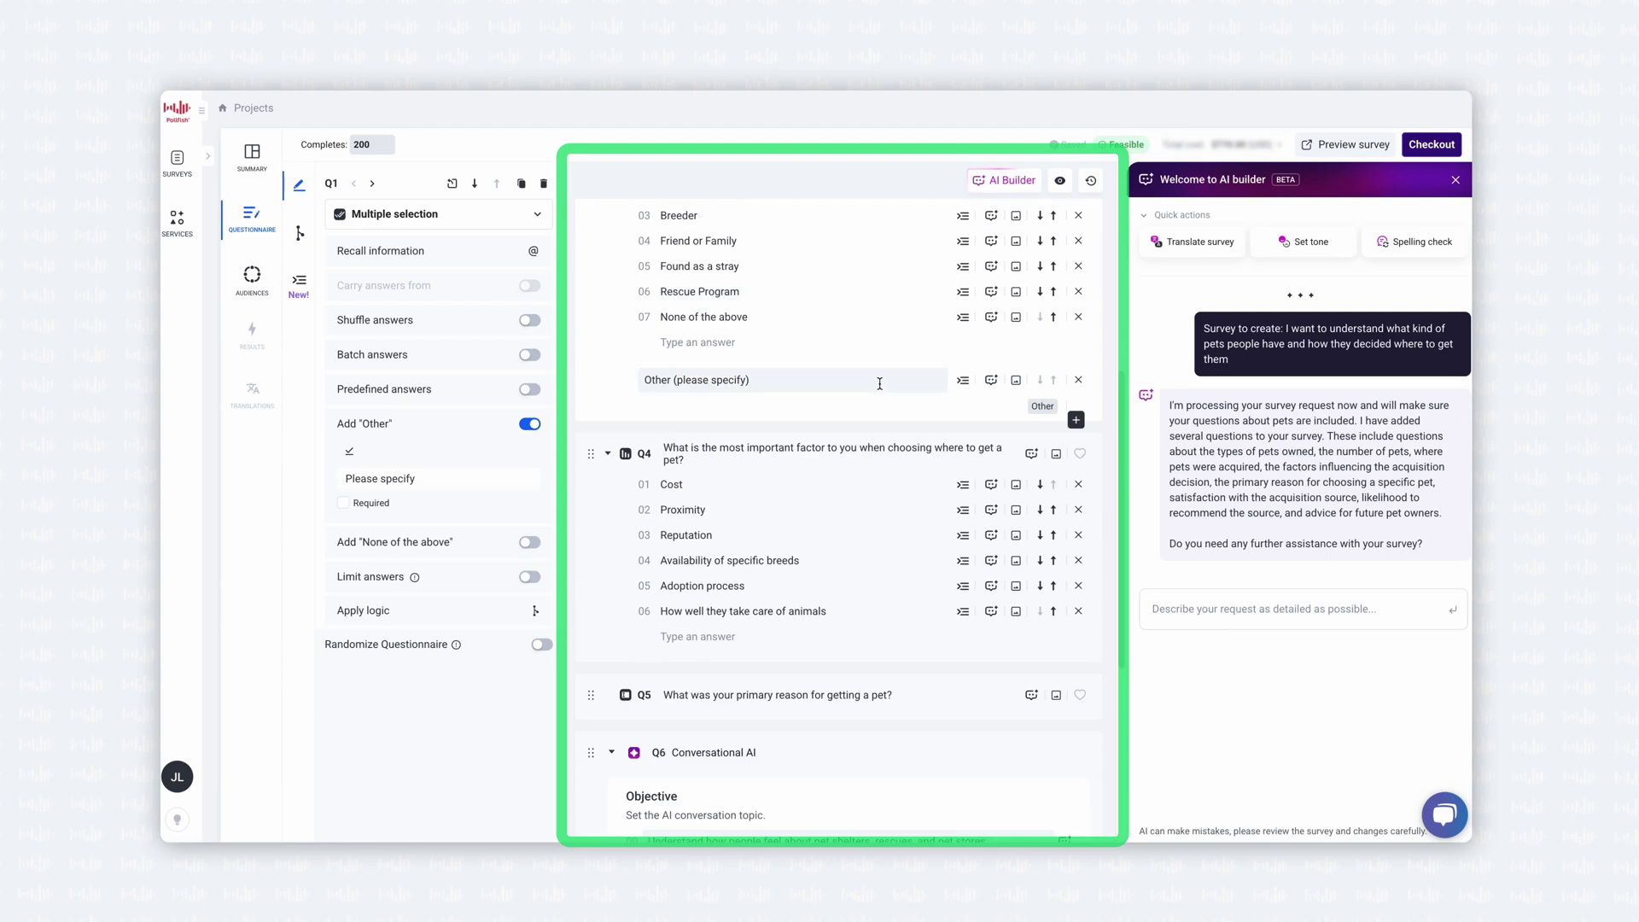
scroll(880, 383, "down", 2)
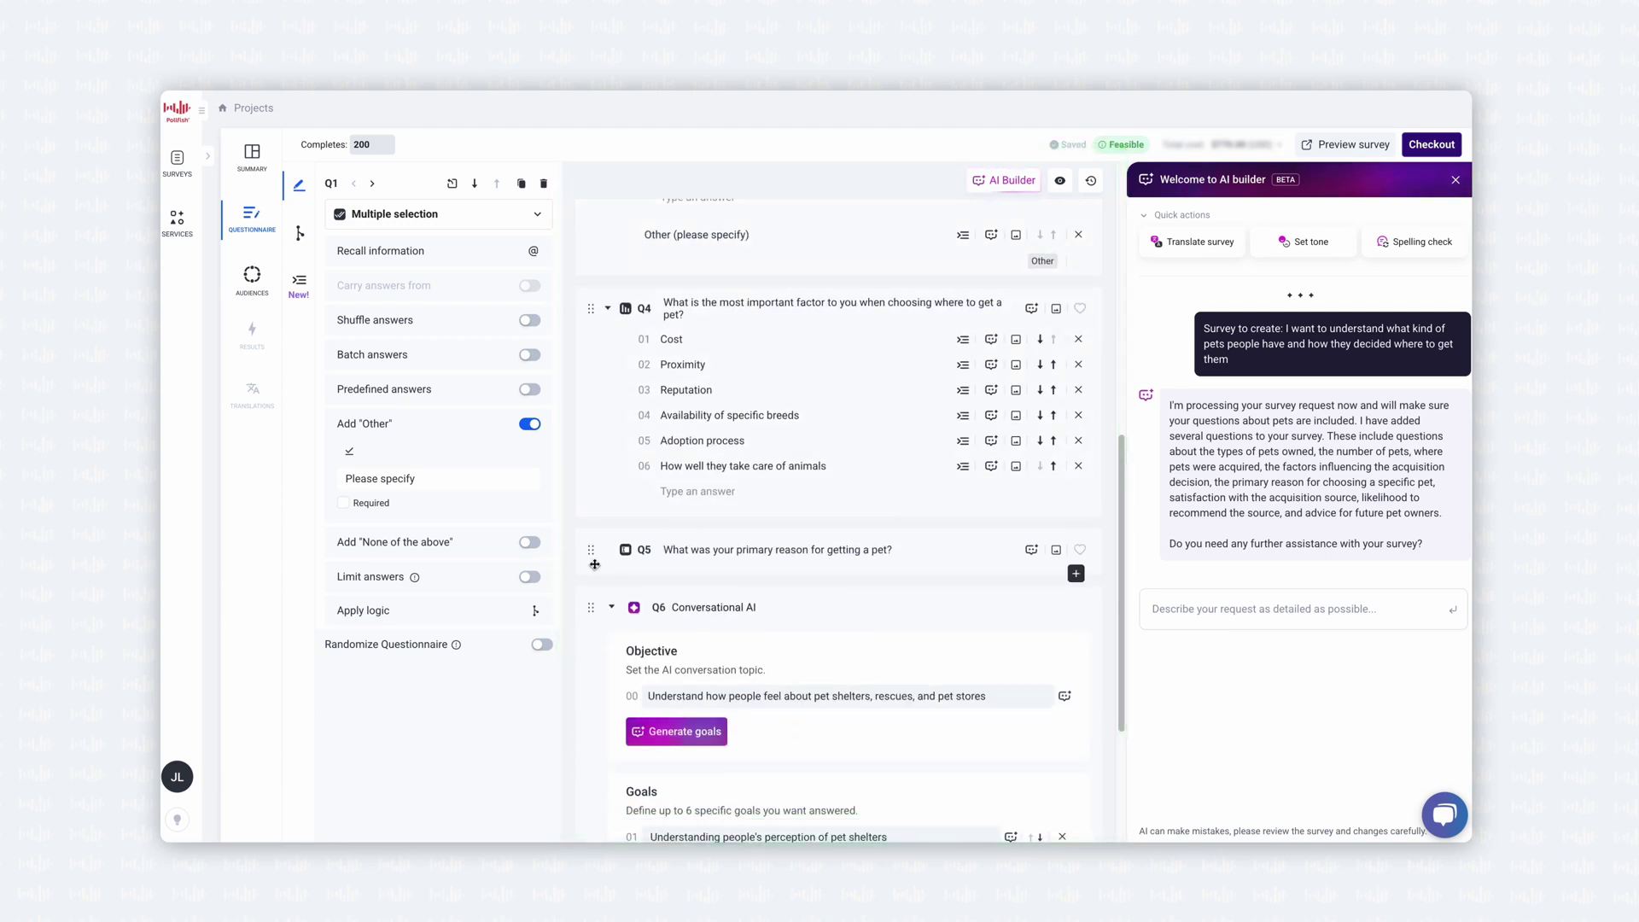
- Delete Q5 'What was your primary reason for getting a pet?'
left_click(593, 564)
scroll(604, 384, "down", 2)
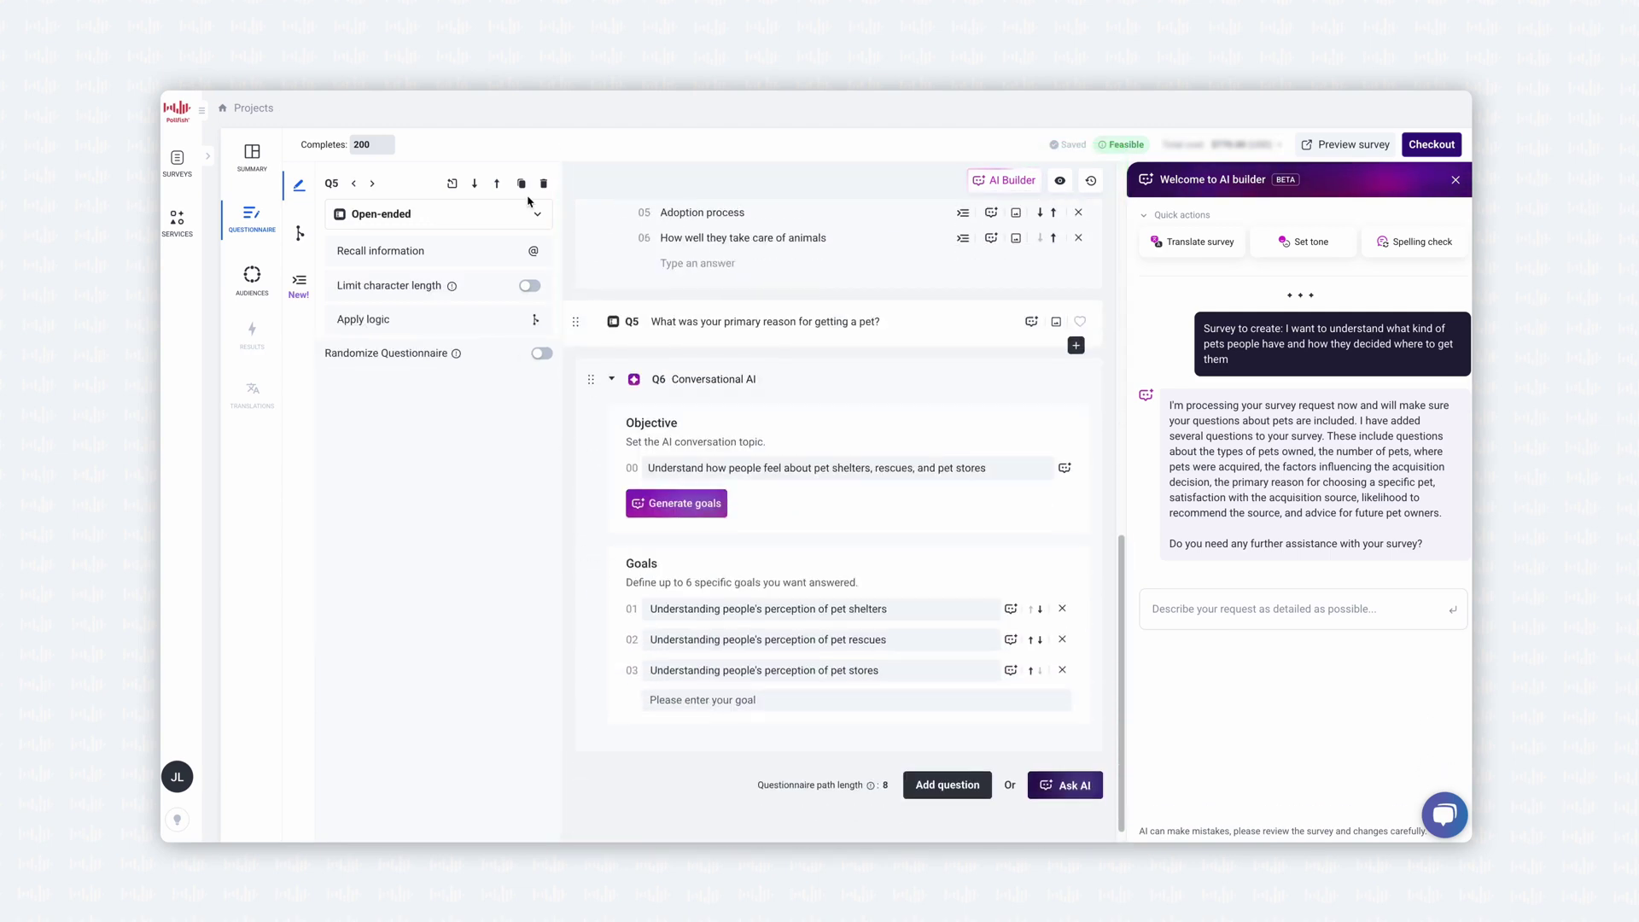
left_click(543, 183)
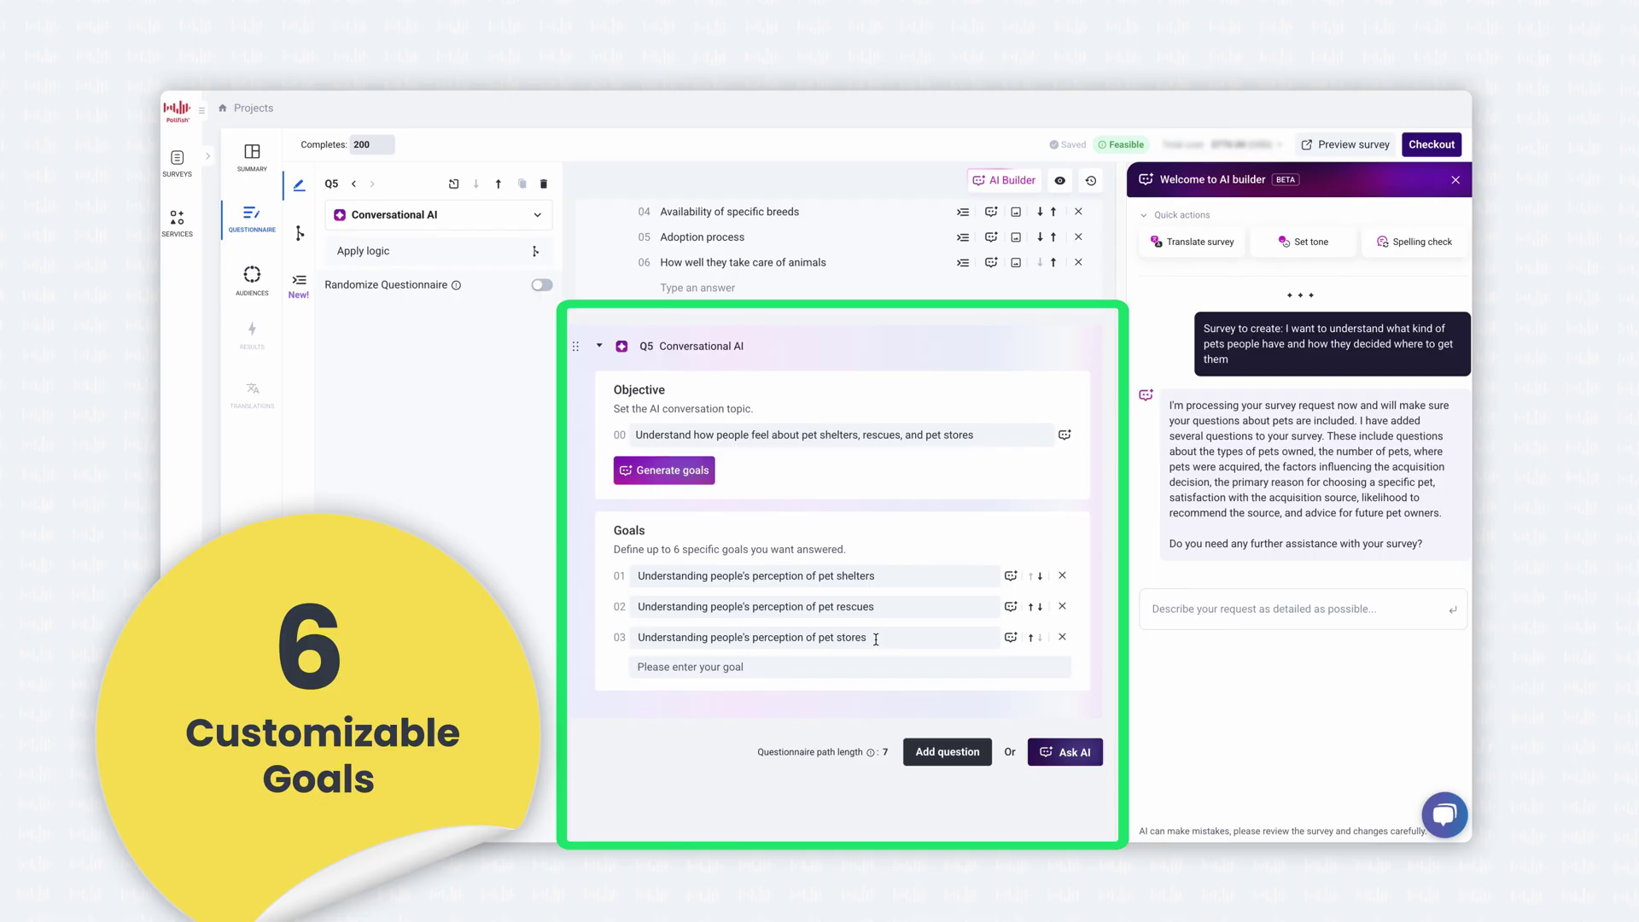
- Add a Pets in Household targeting criterion with all pet types except 'No pets'
left_click(252, 280)
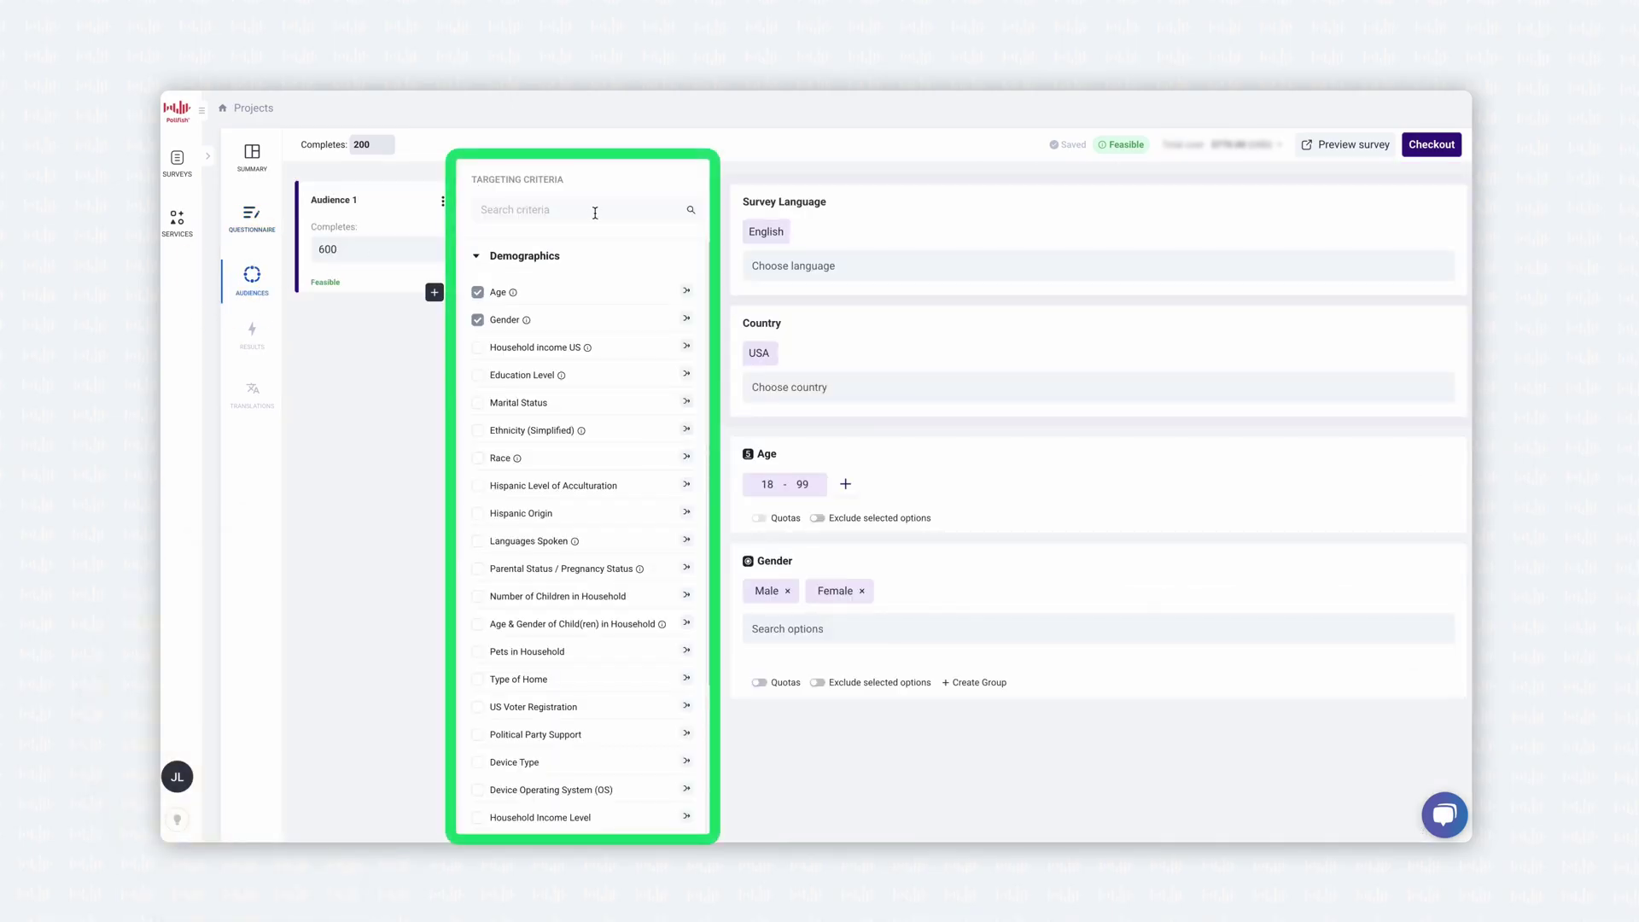
type("pet")
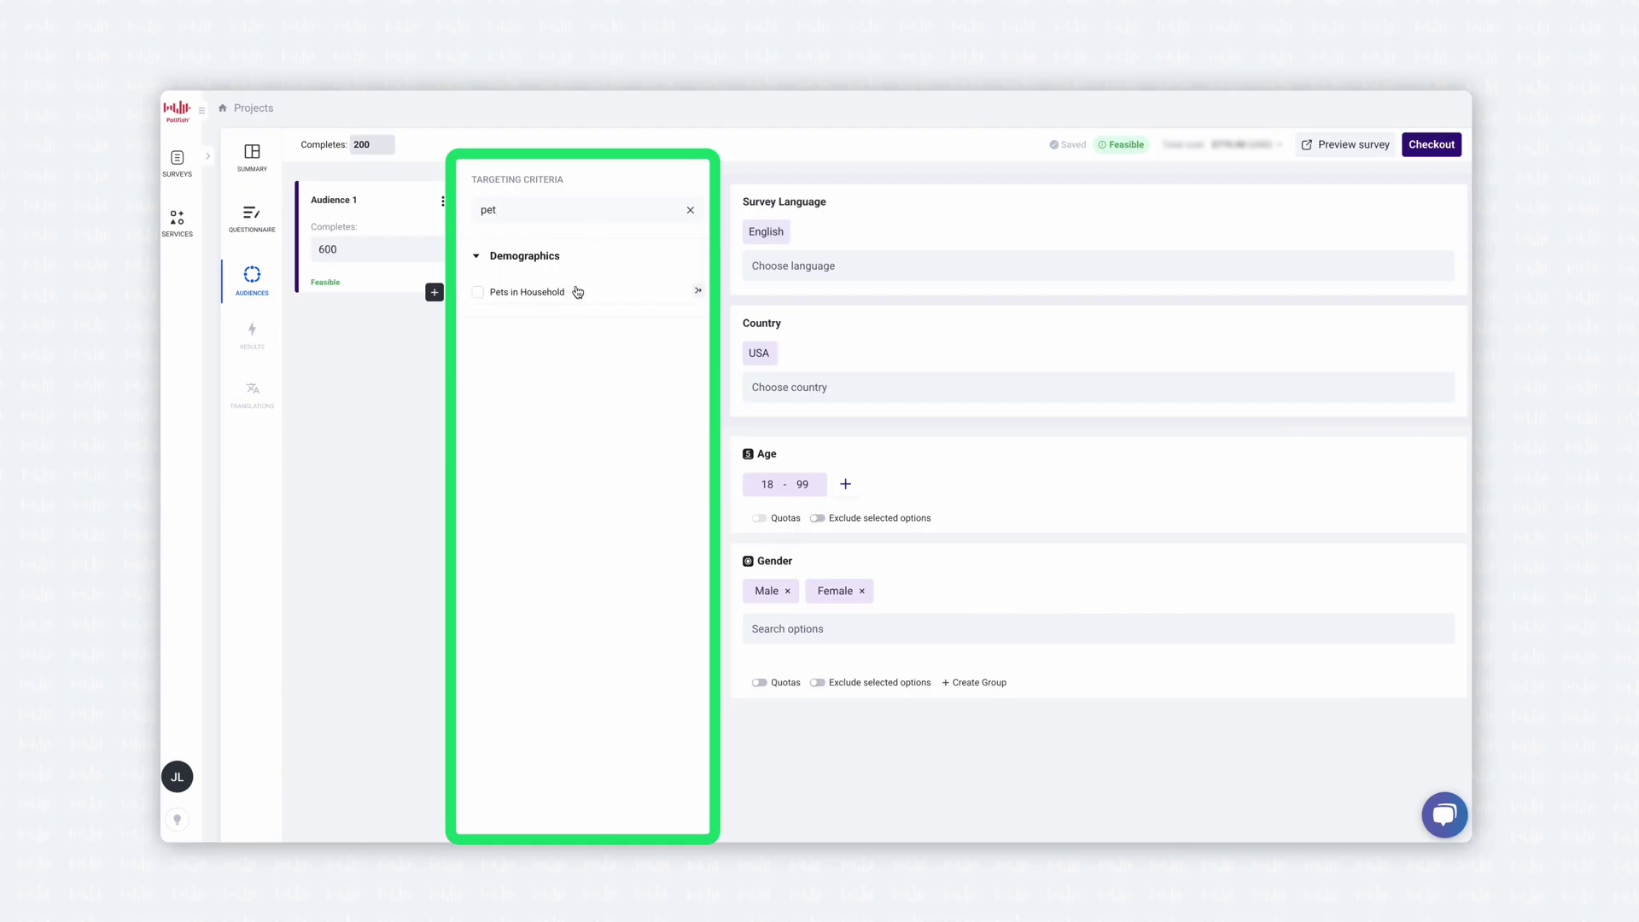
left_click(579, 292)
left_click(794, 666)
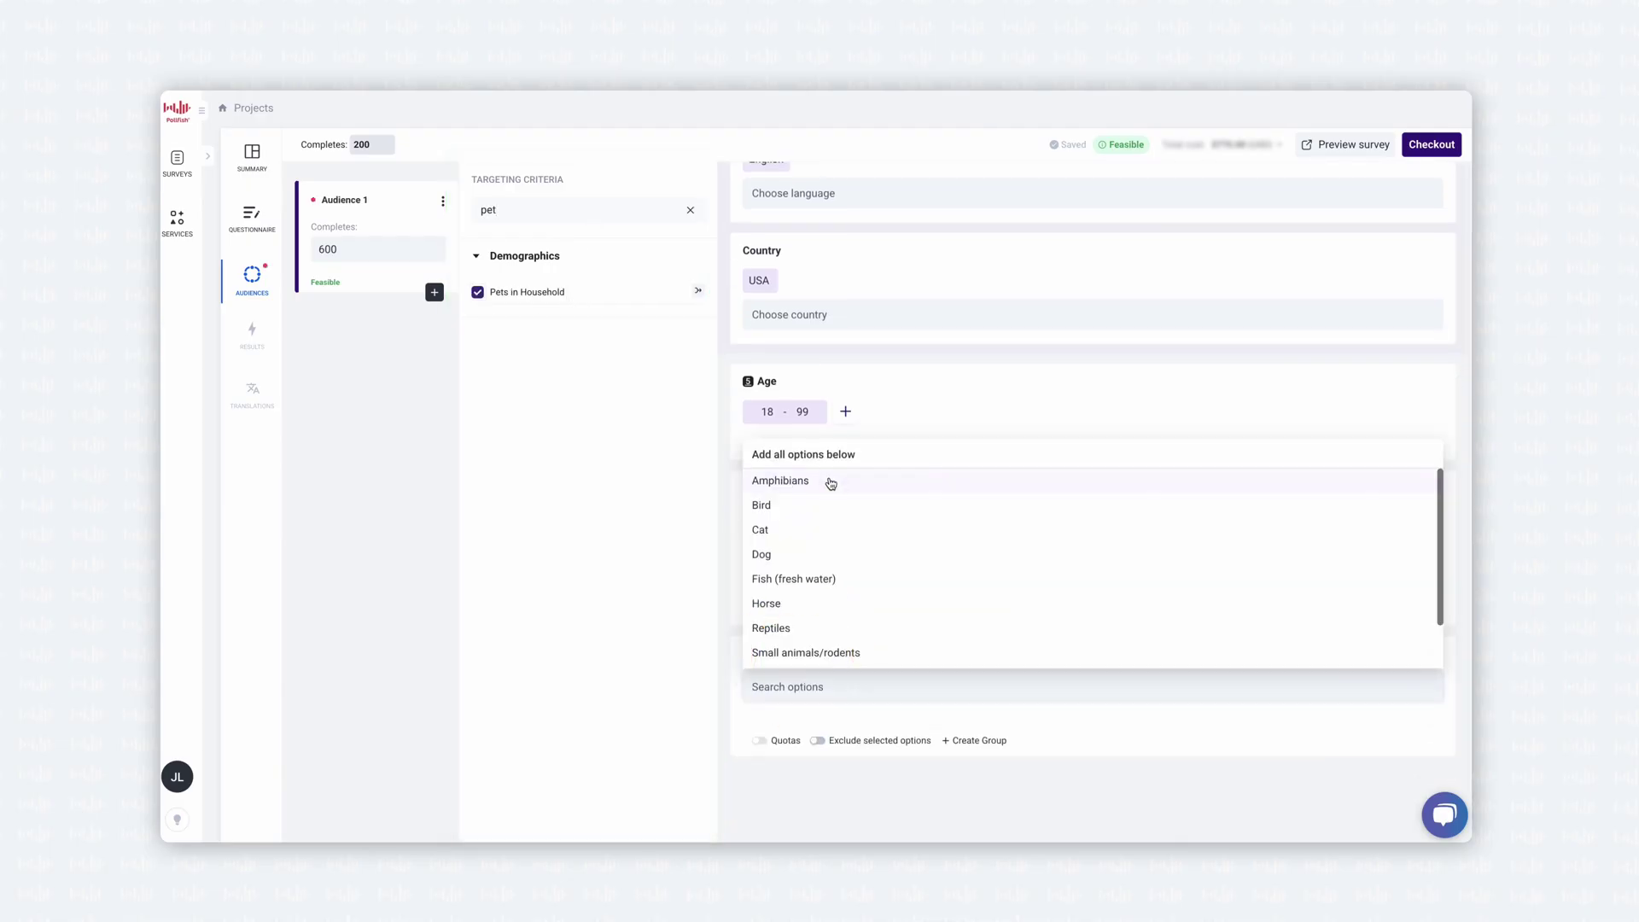
left_click(805, 455)
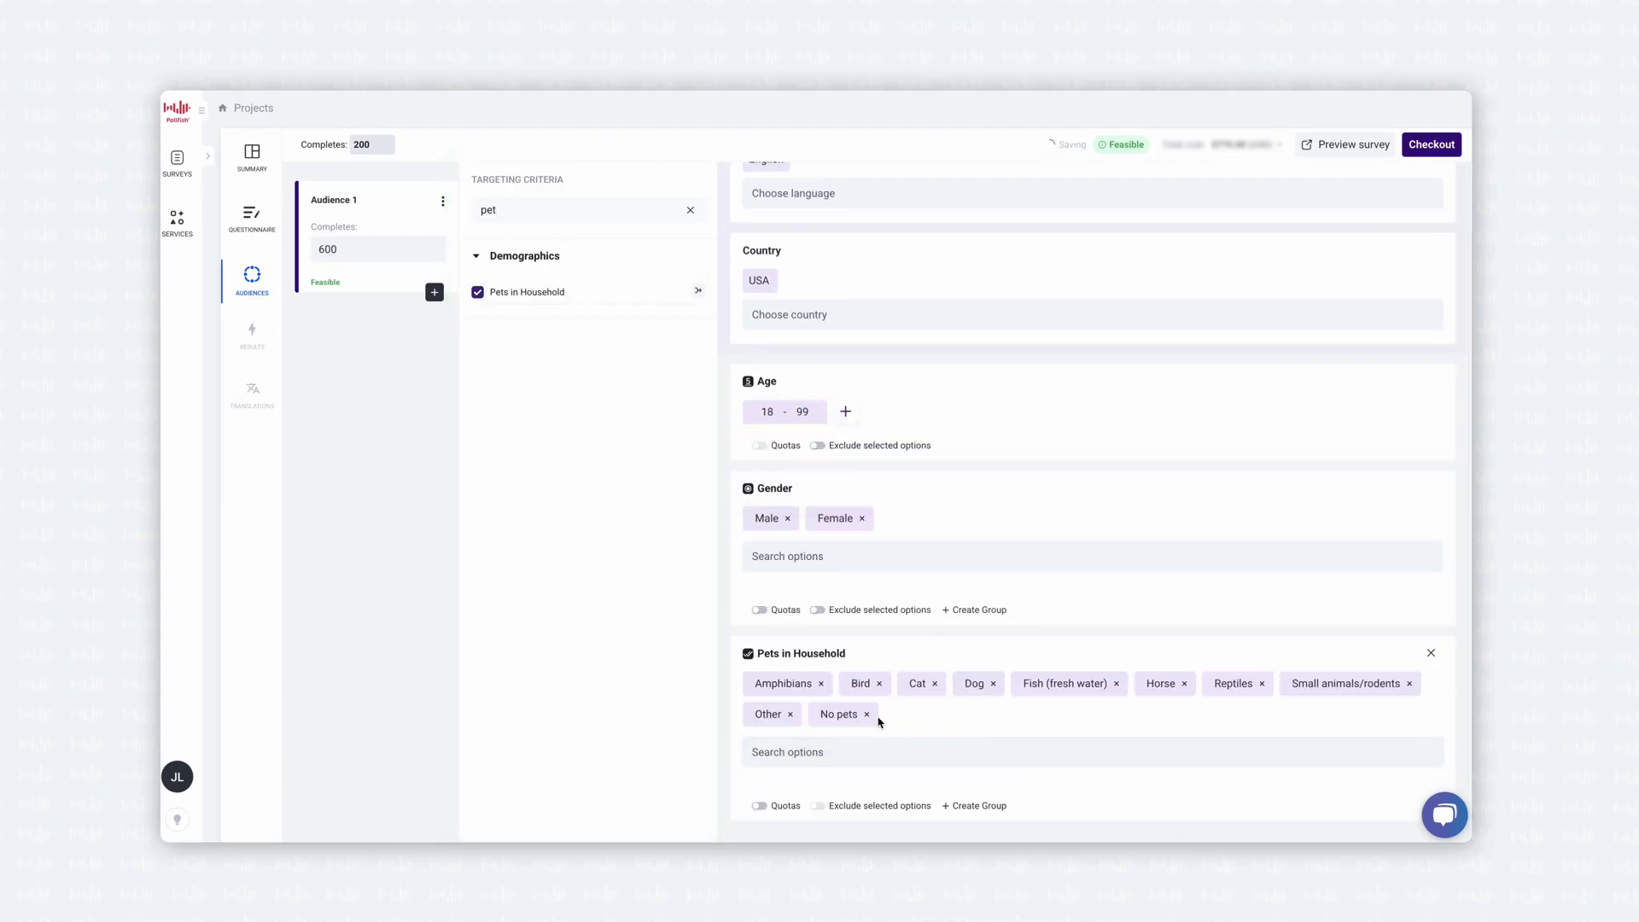
left_click(866, 716)
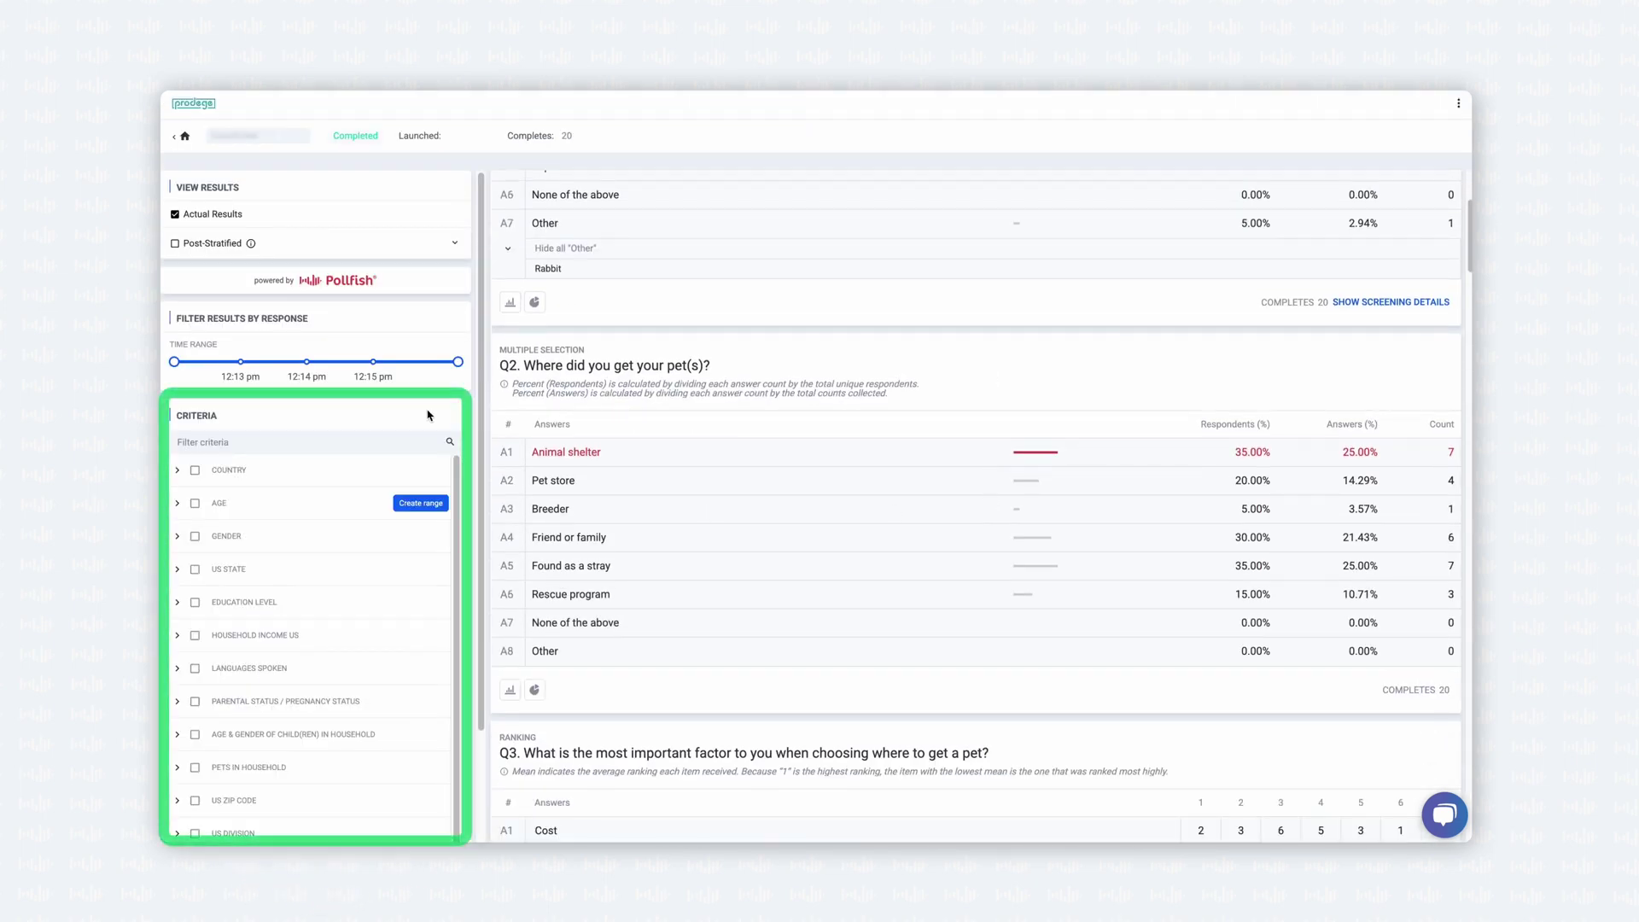
- Check Female under GENDER in the results Criteria panel
left_click(176, 538)
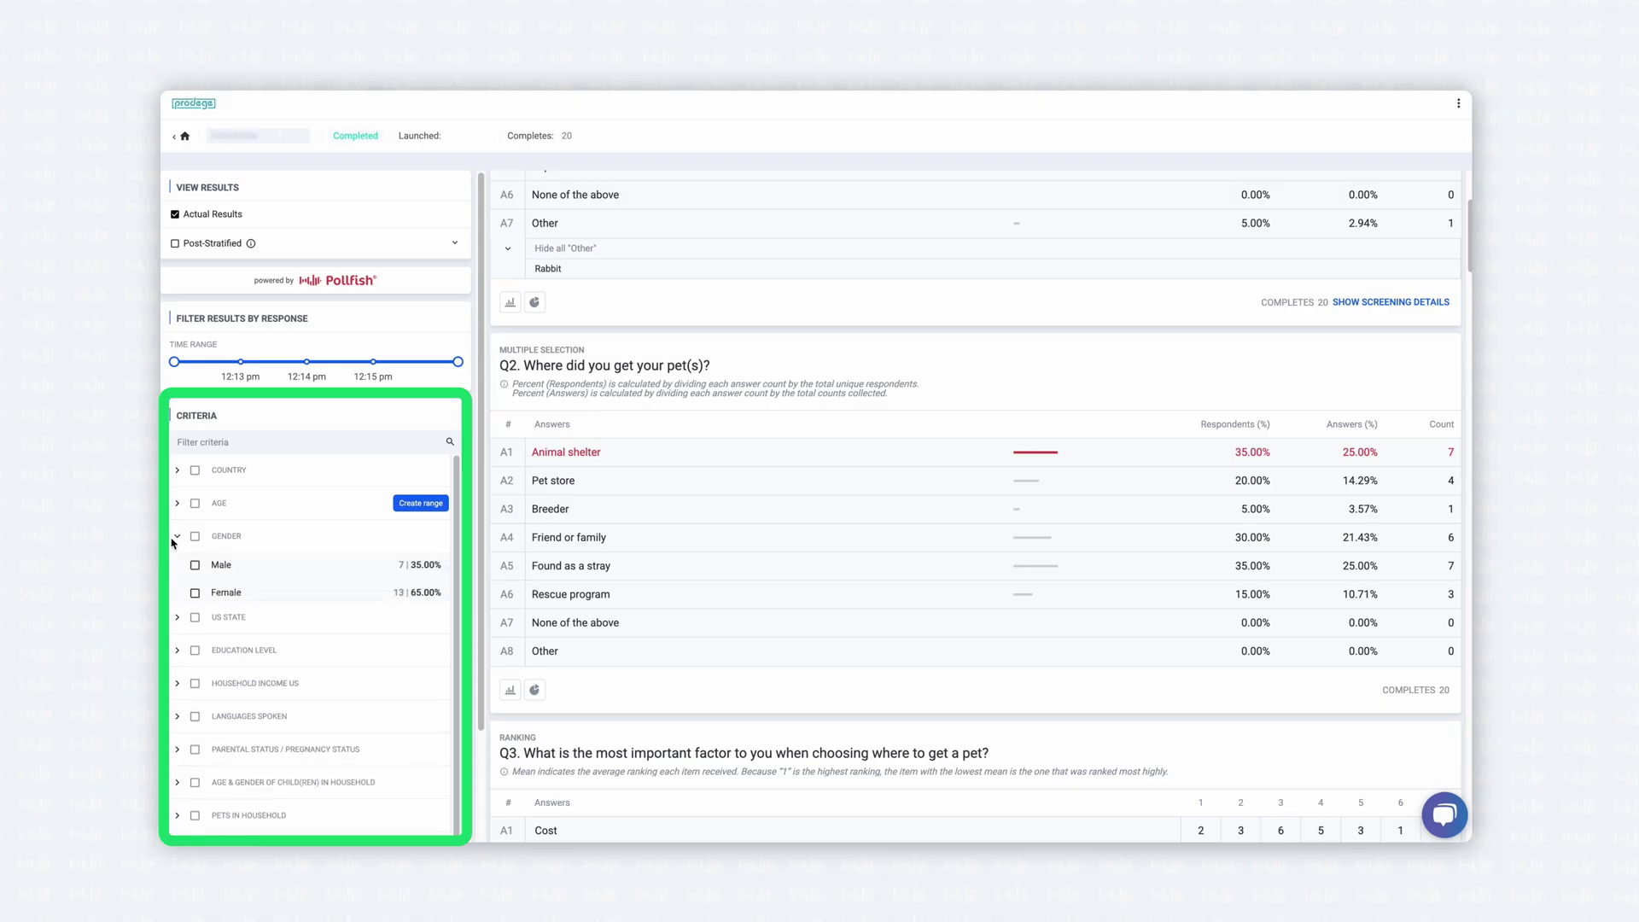
left_click(194, 593)
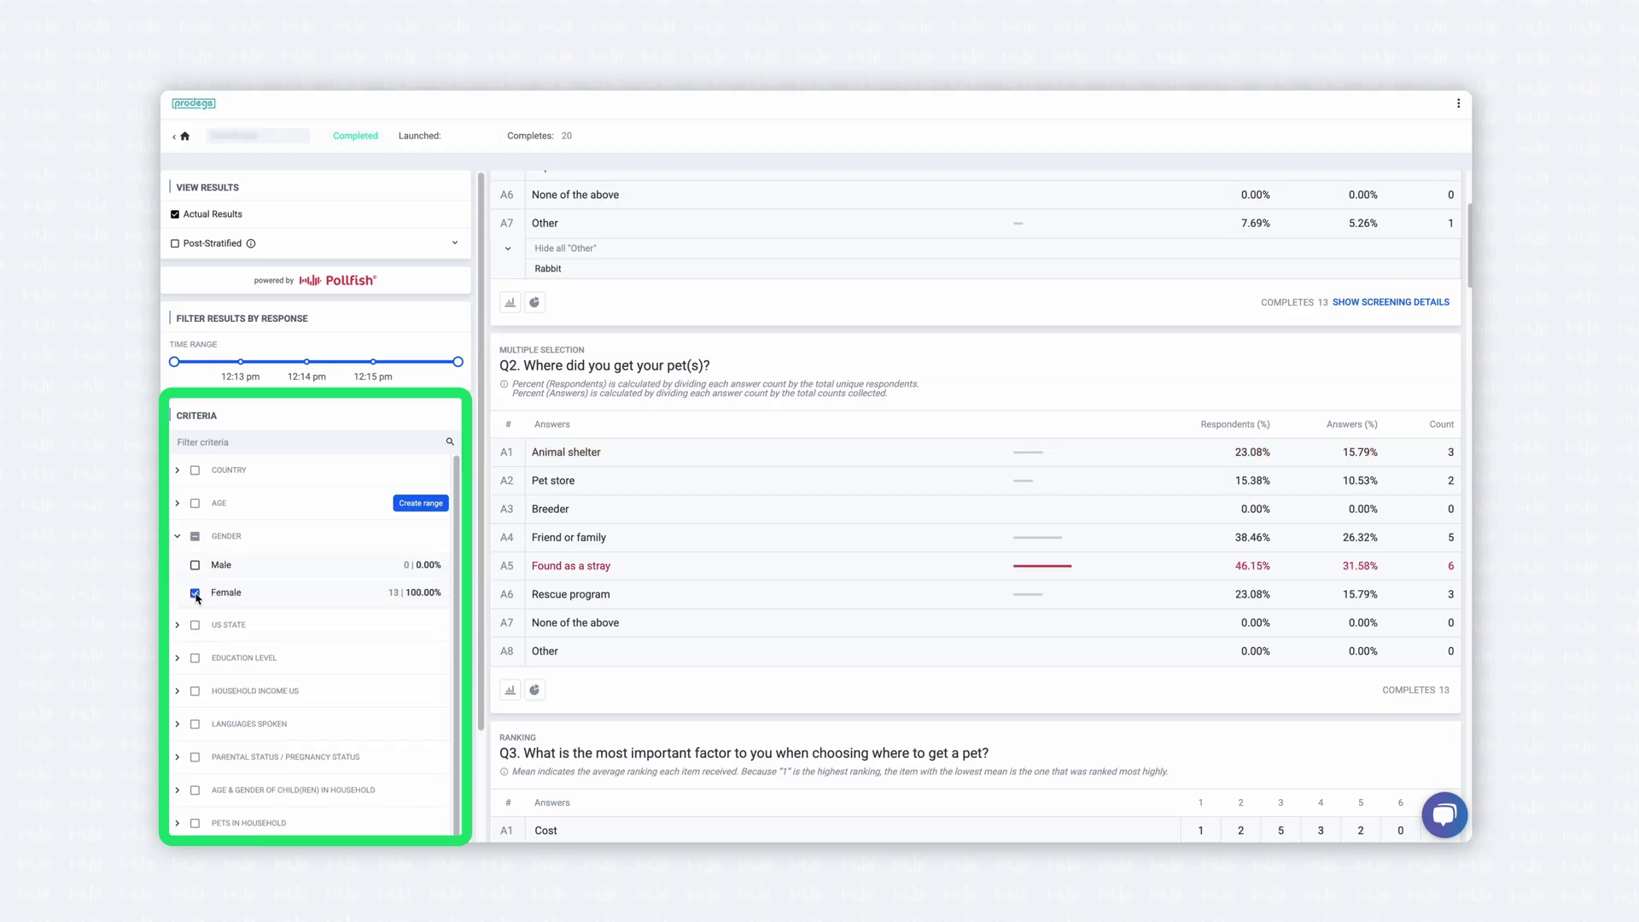
scroll(811, 566, "down", 2)
scroll(811, 566, "down", 2)
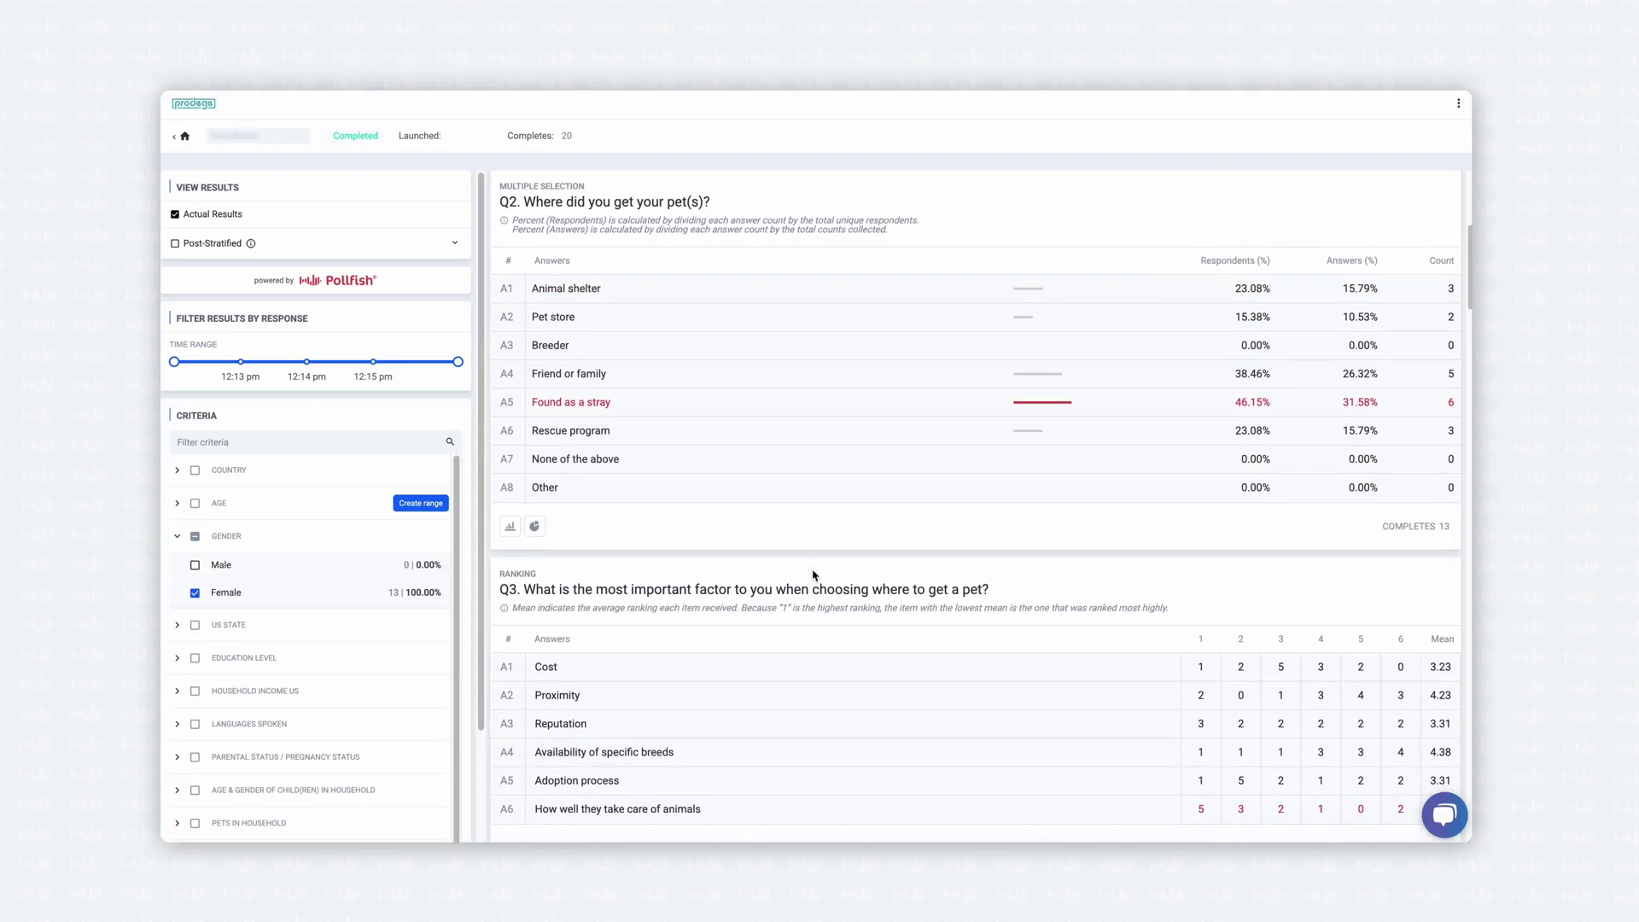
scroll(813, 575, "down", 2)
scroll(812, 575, "down", 2)
scroll(813, 575, "down", 2)
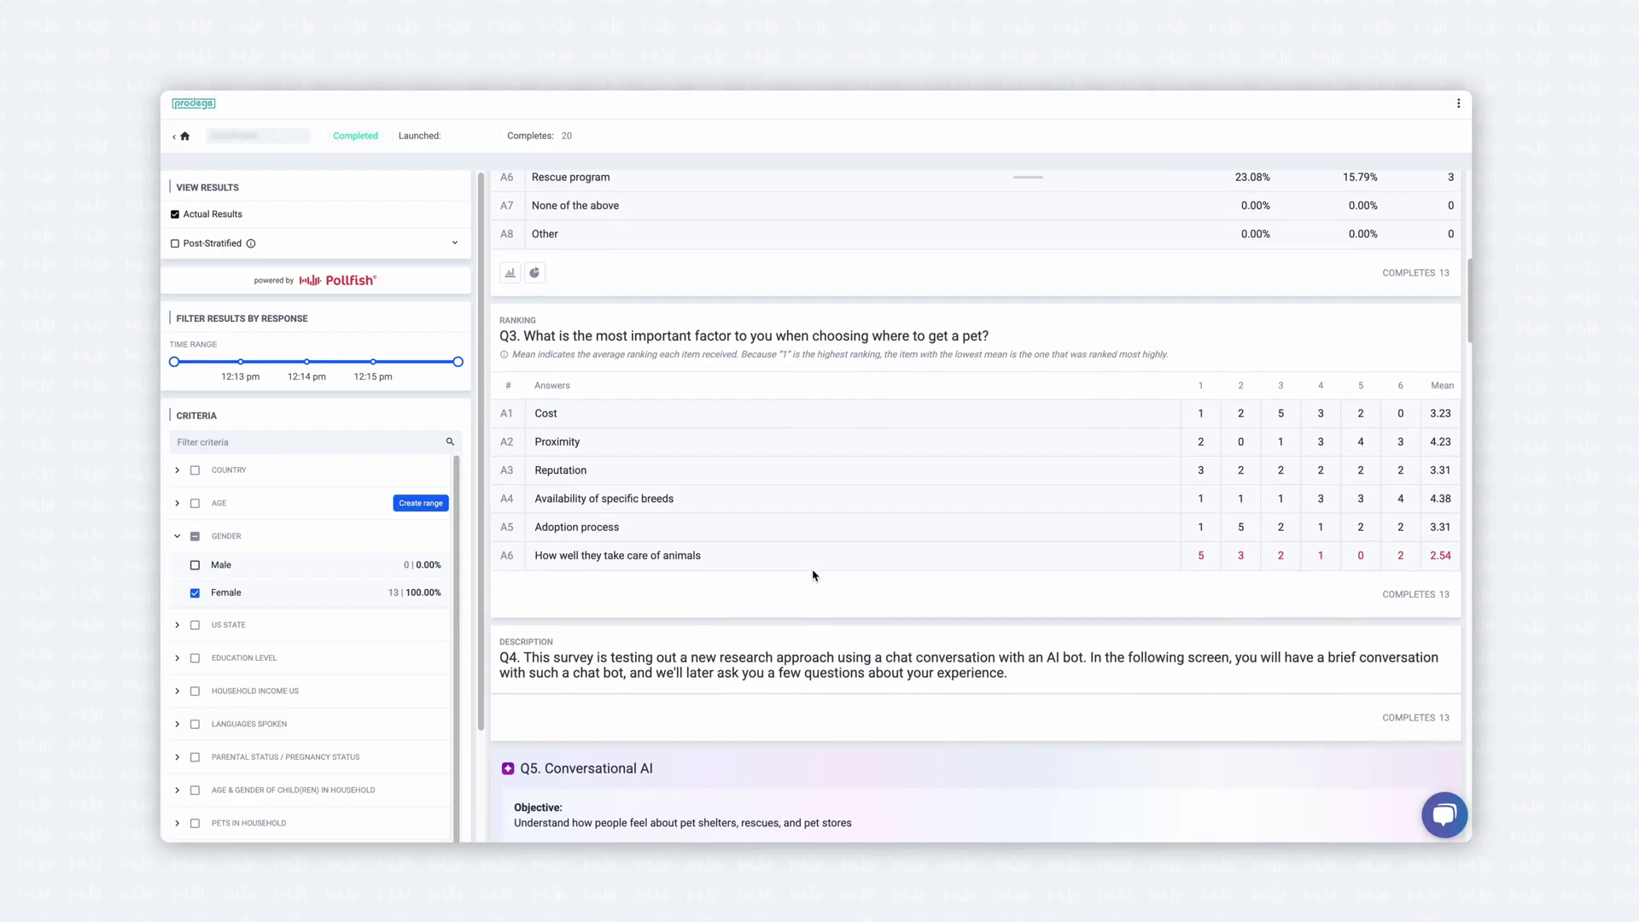
scroll(812, 576, "down", 2)
scroll(812, 574, "down", 2)
scroll(812, 575, "down", 2)
scroll(813, 576, "down", 1)
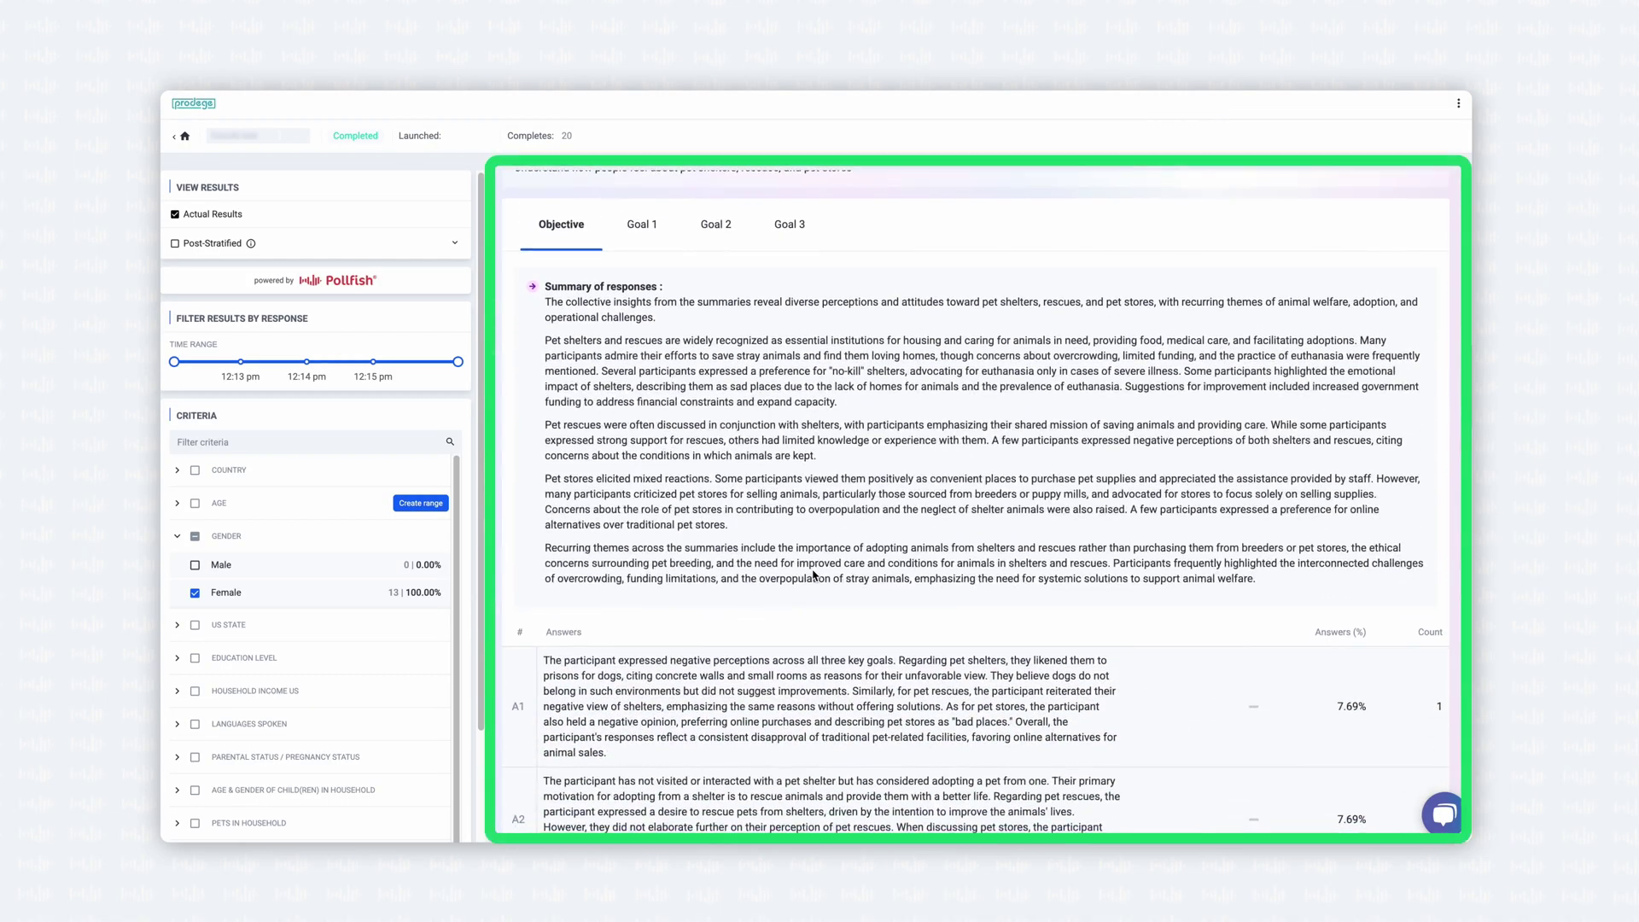